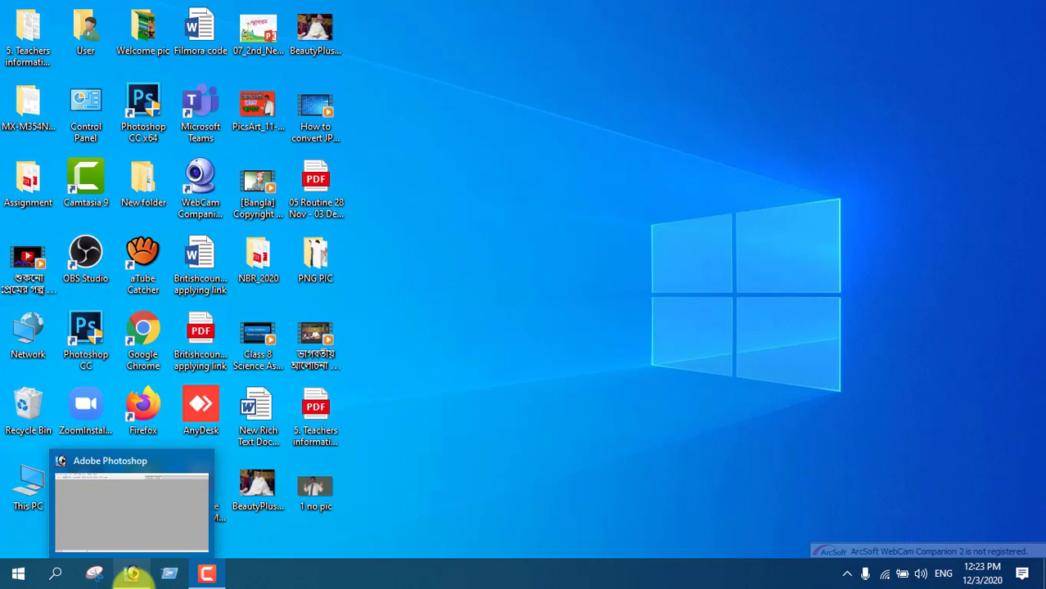
Step: Switch to Adobe Photoshop and open the image "1 no pic" from the Desktop
click(131, 572)
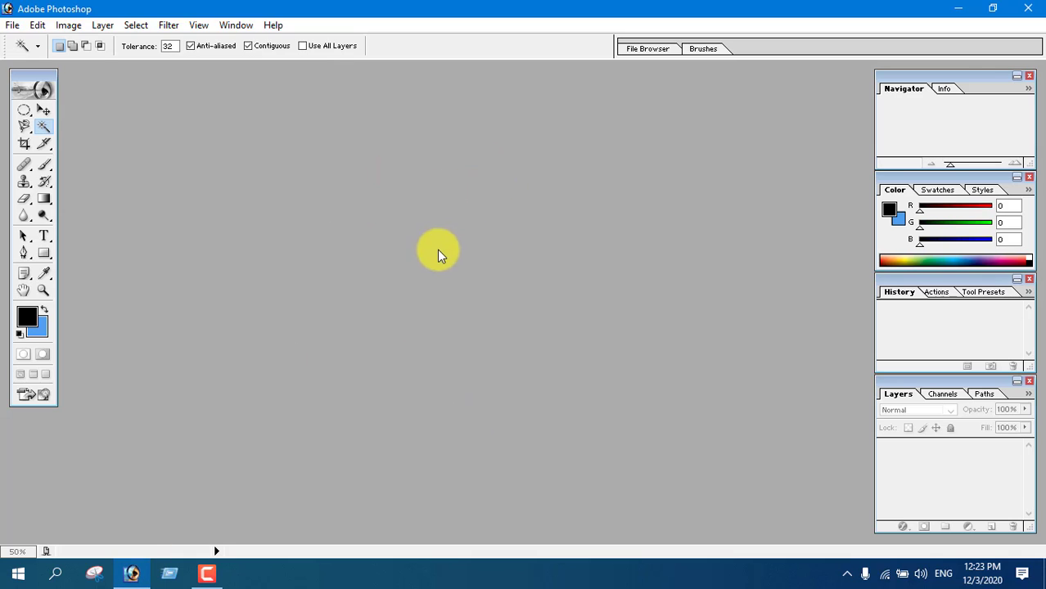
double_click(399, 248)
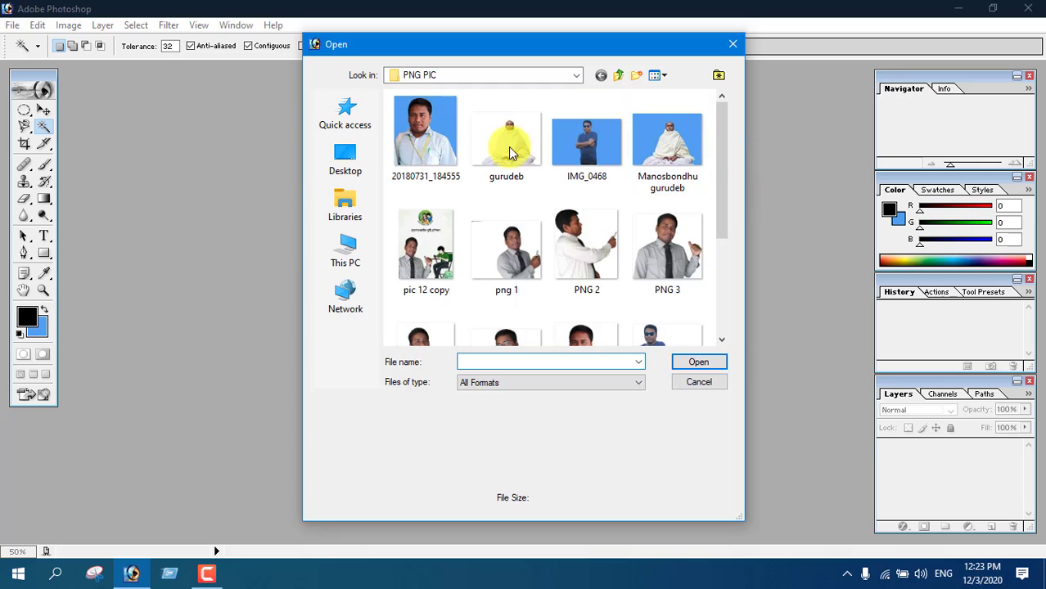
click(346, 173)
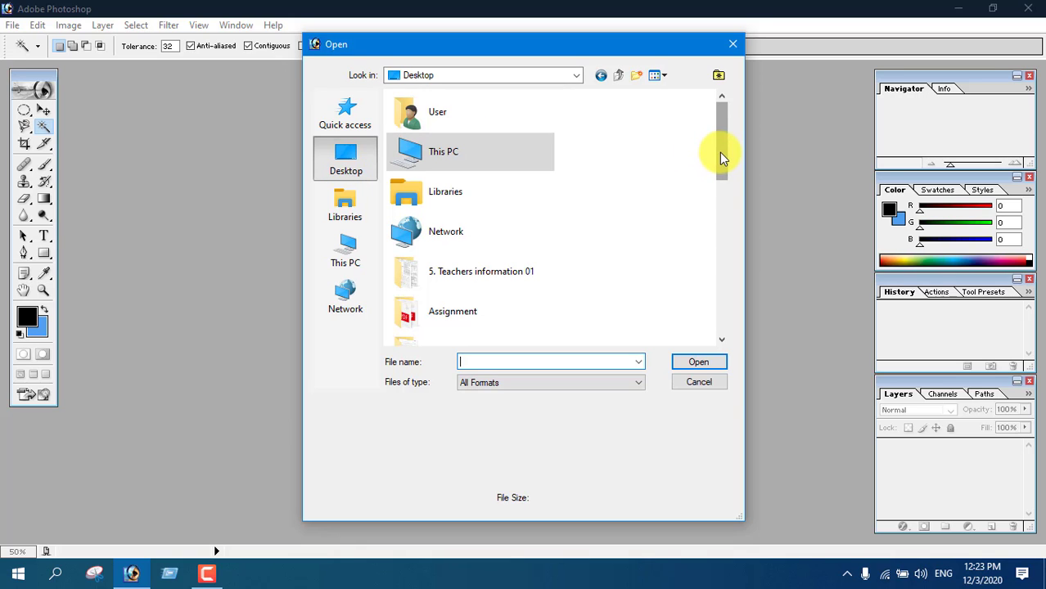
drag(719, 152, 713, 248)
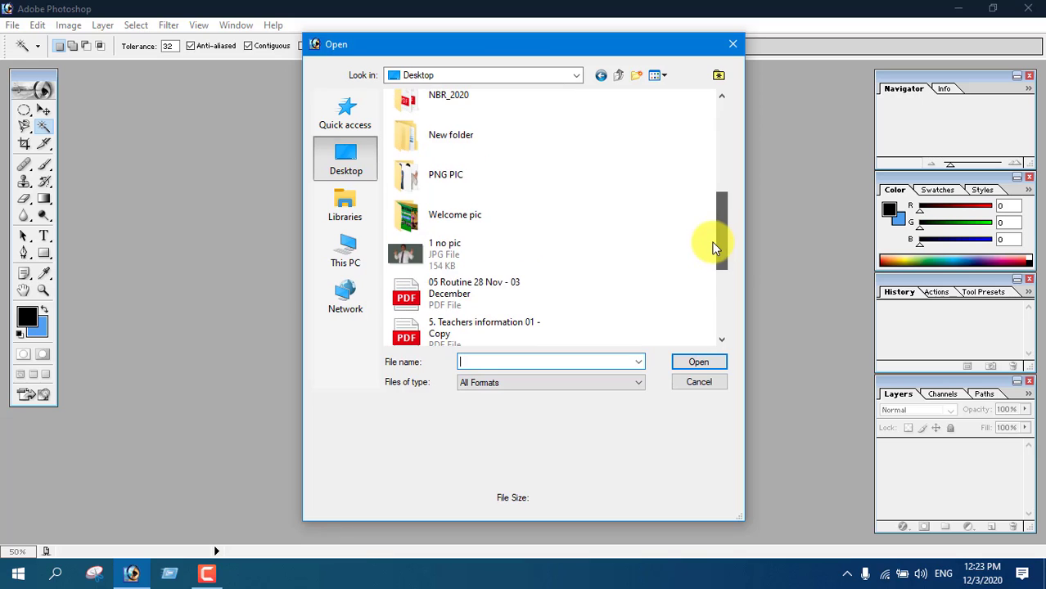
double_click(424, 256)
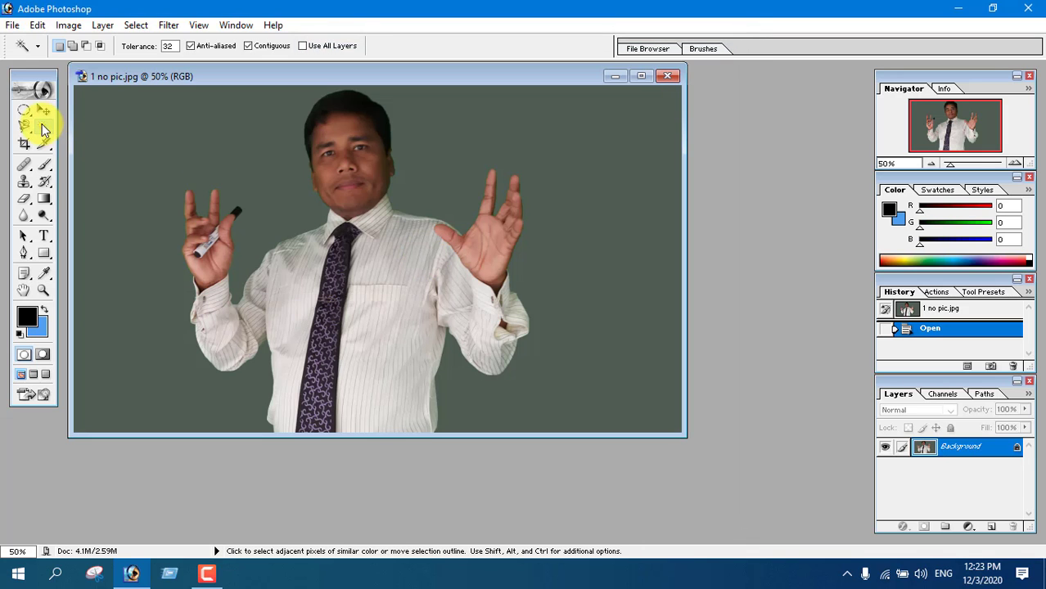
Step: Select the plain background with the Magic Wand, invert the selection to isolate the man, and copy him
click(25, 144)
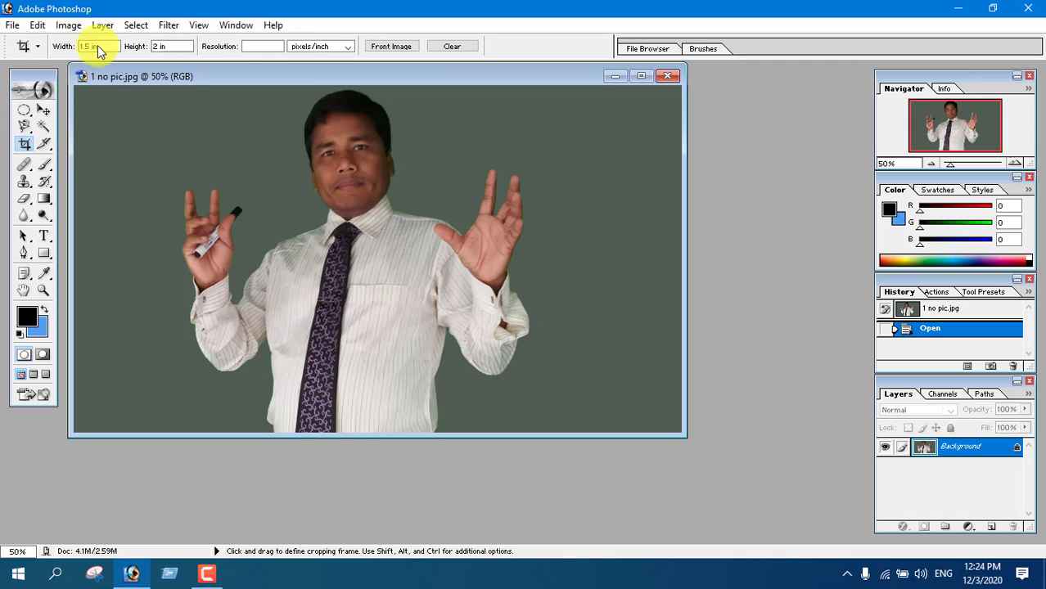
click(45, 129)
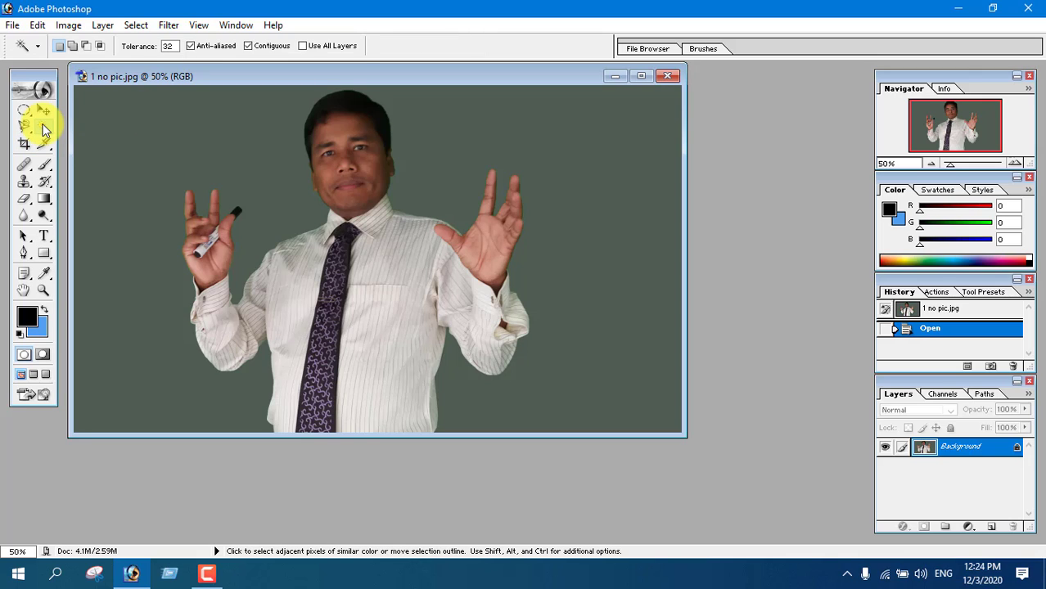
click(249, 147)
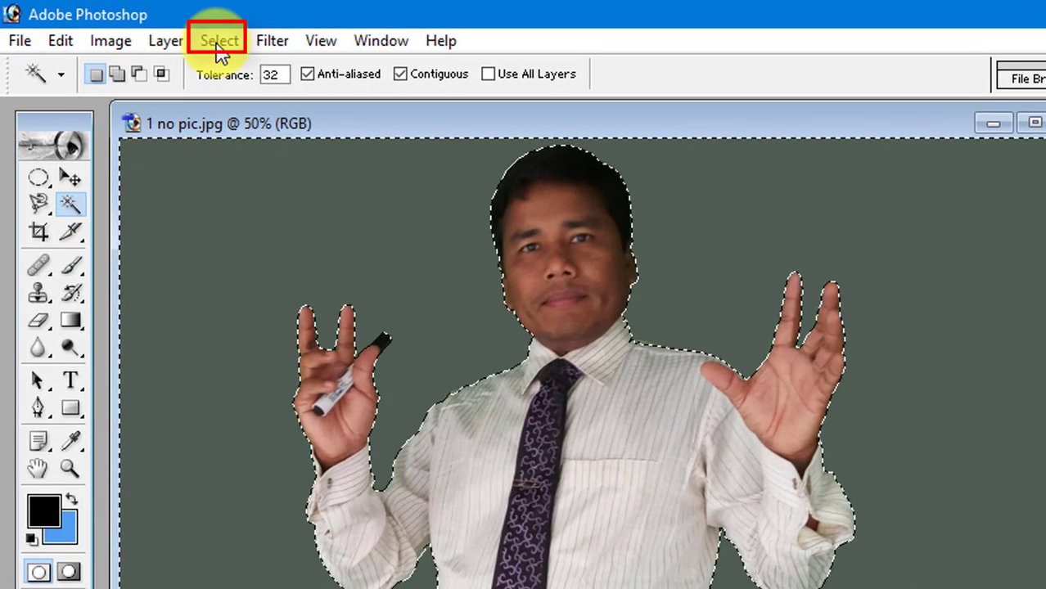
click(219, 51)
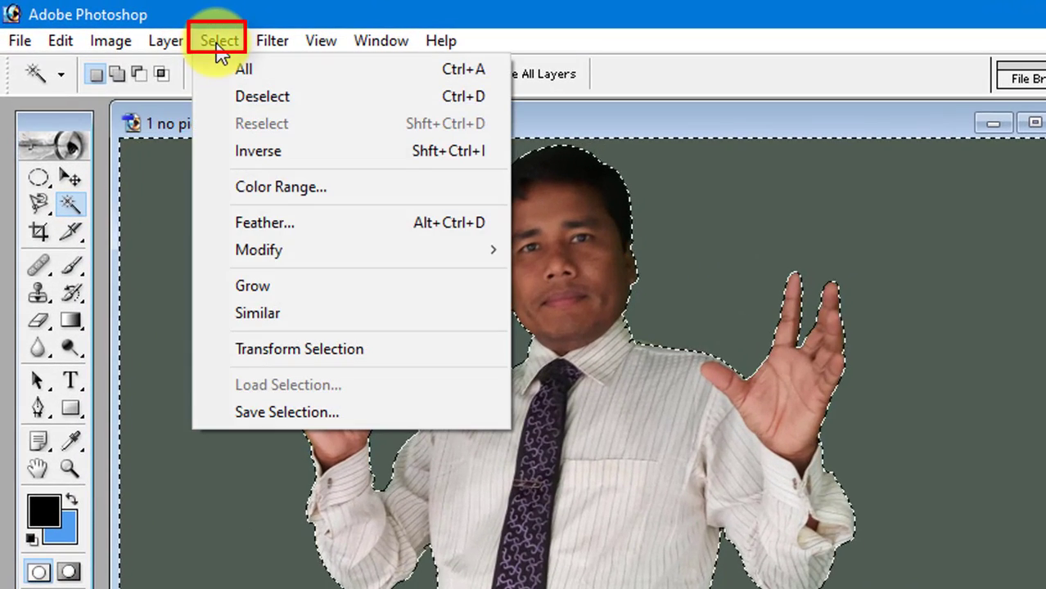
click(270, 154)
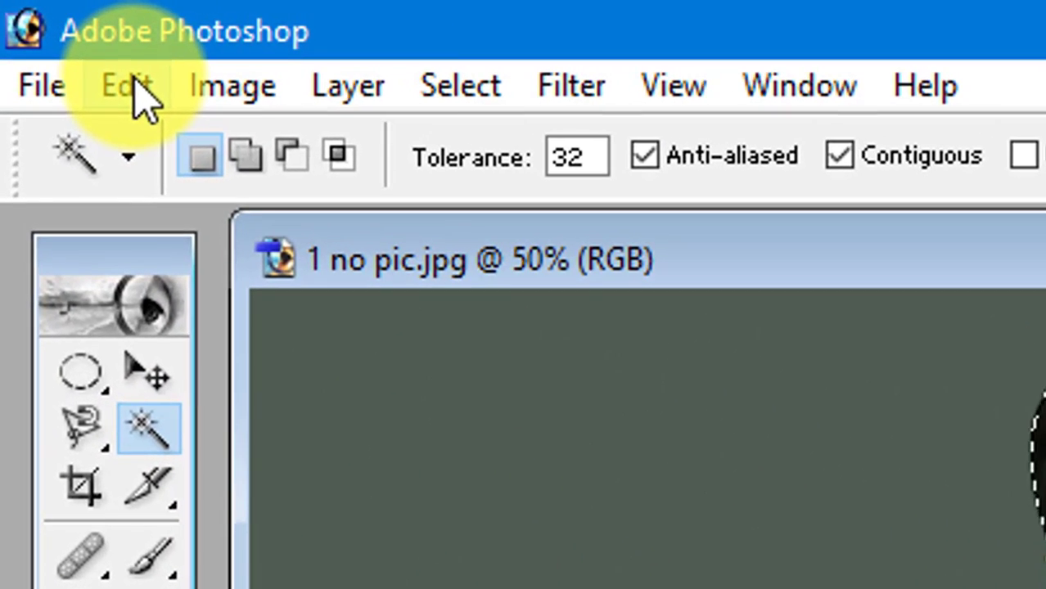
click(131, 85)
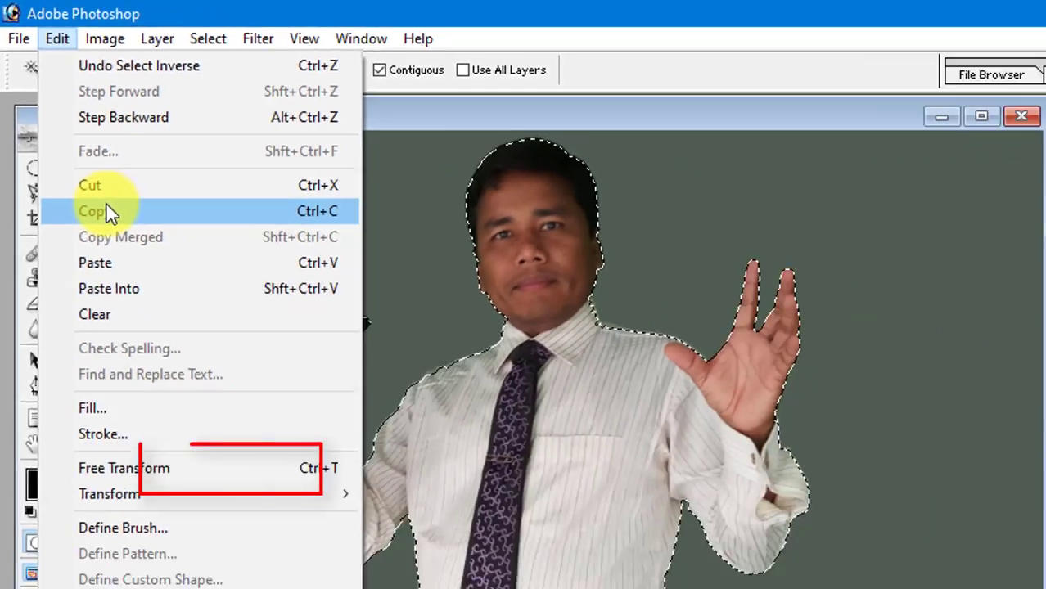
click(222, 465)
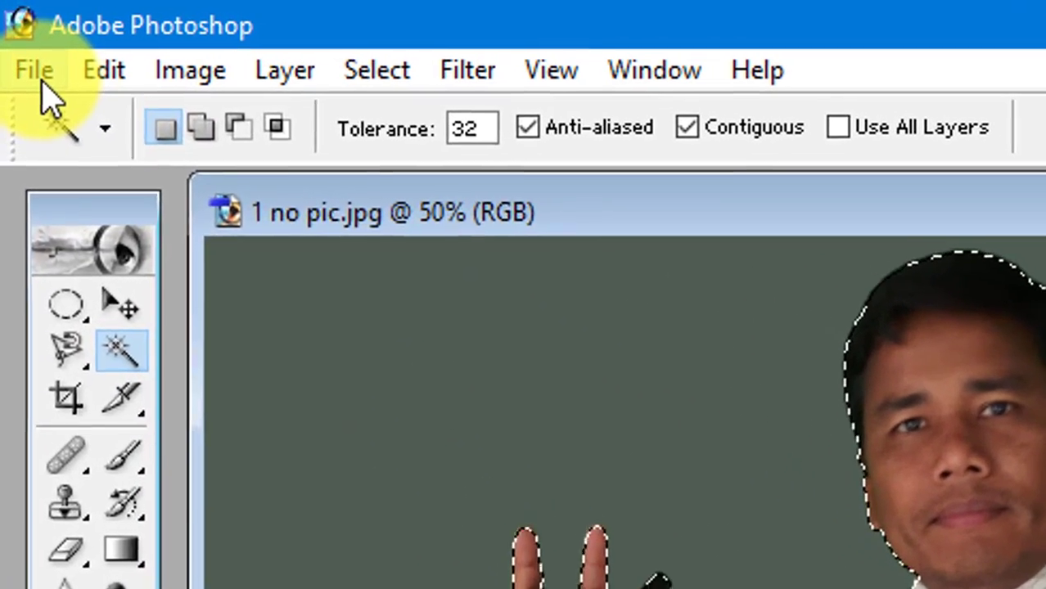
Step: Create a new Custom-size RGB Color document of 906 x 892 pixels at 96 pixels/inch with Transparent contents
click(35, 71)
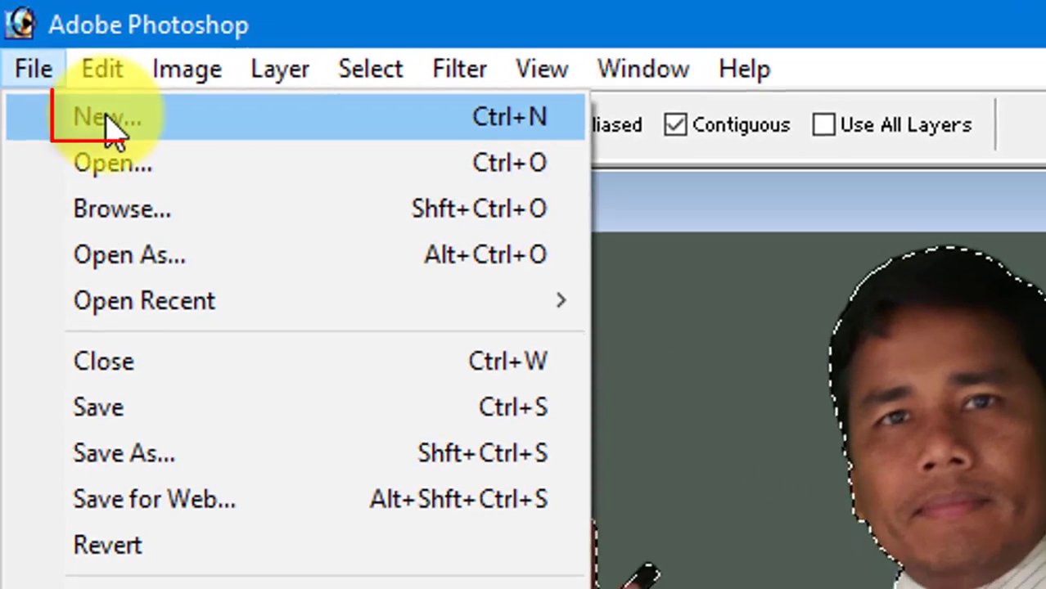
click(105, 120)
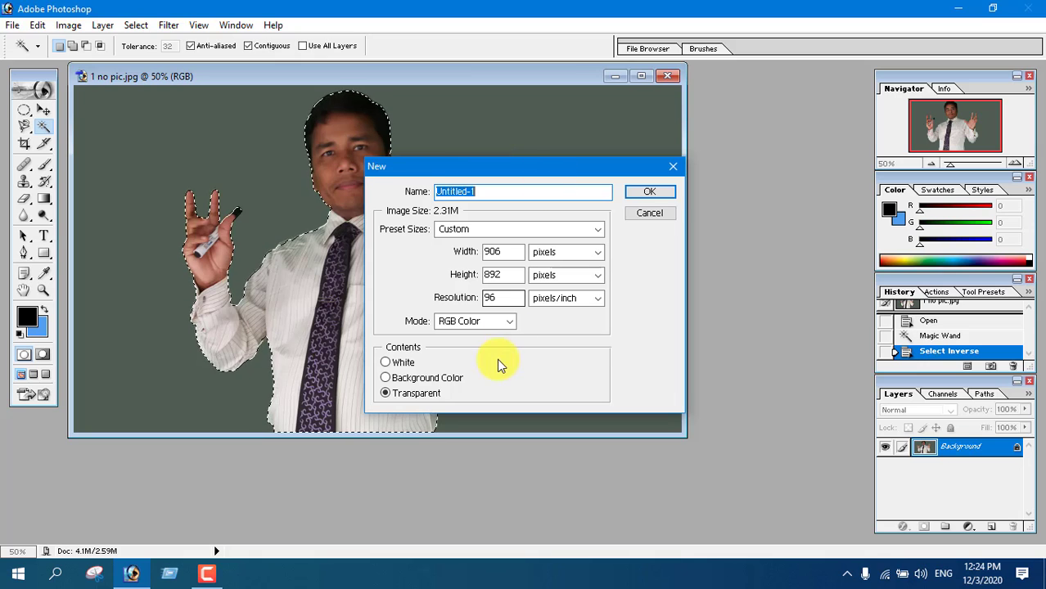
click(386, 362)
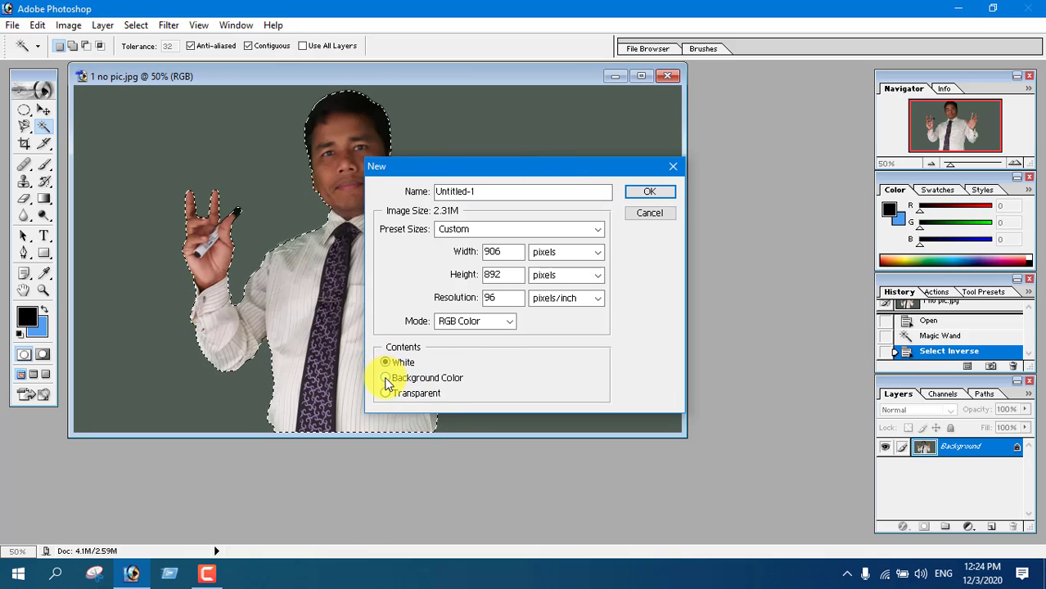
click(386, 379)
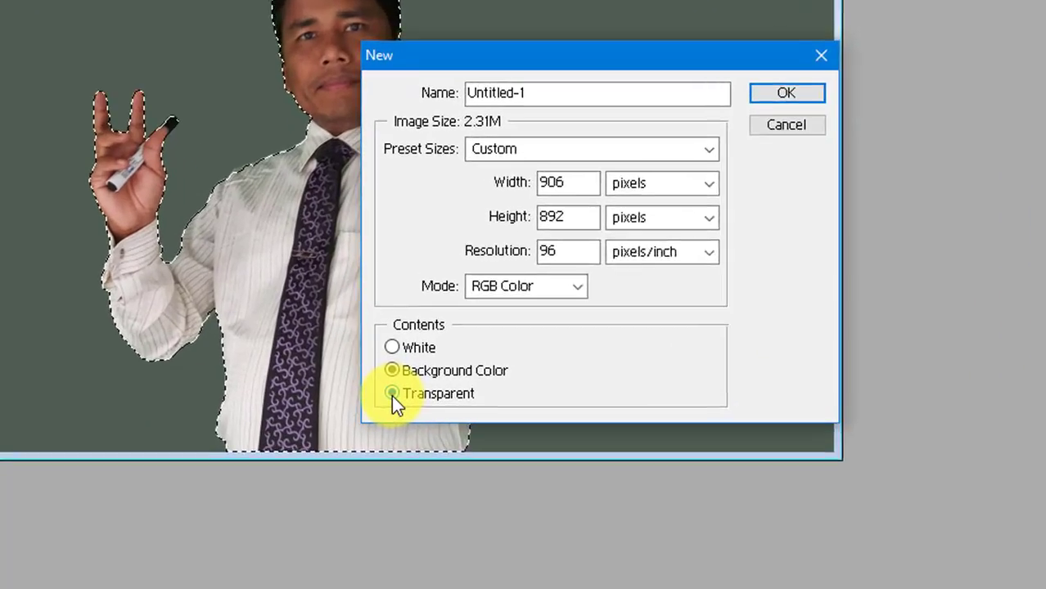
click(386, 394)
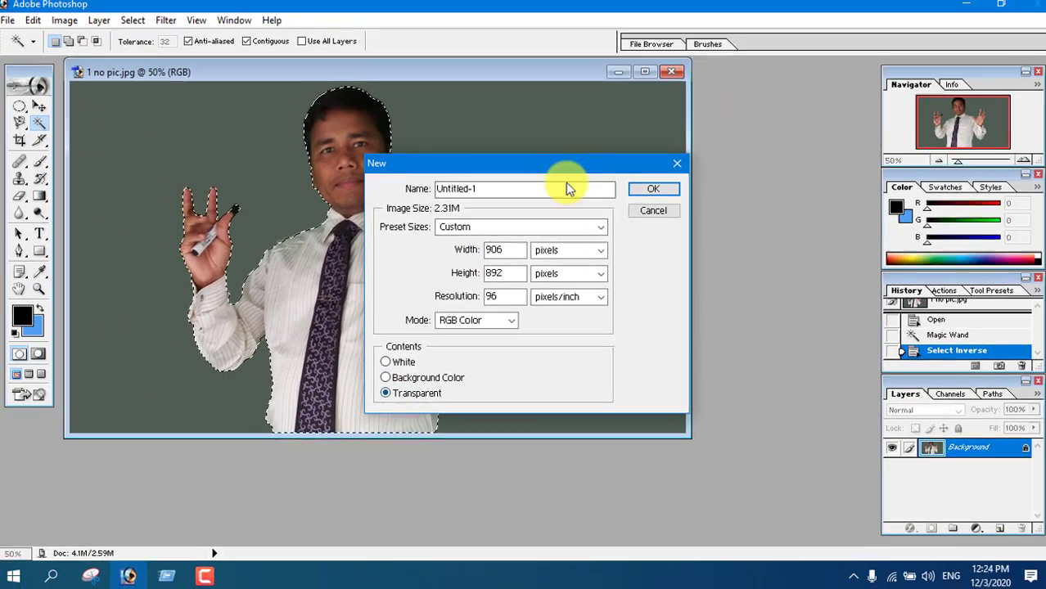
click(595, 228)
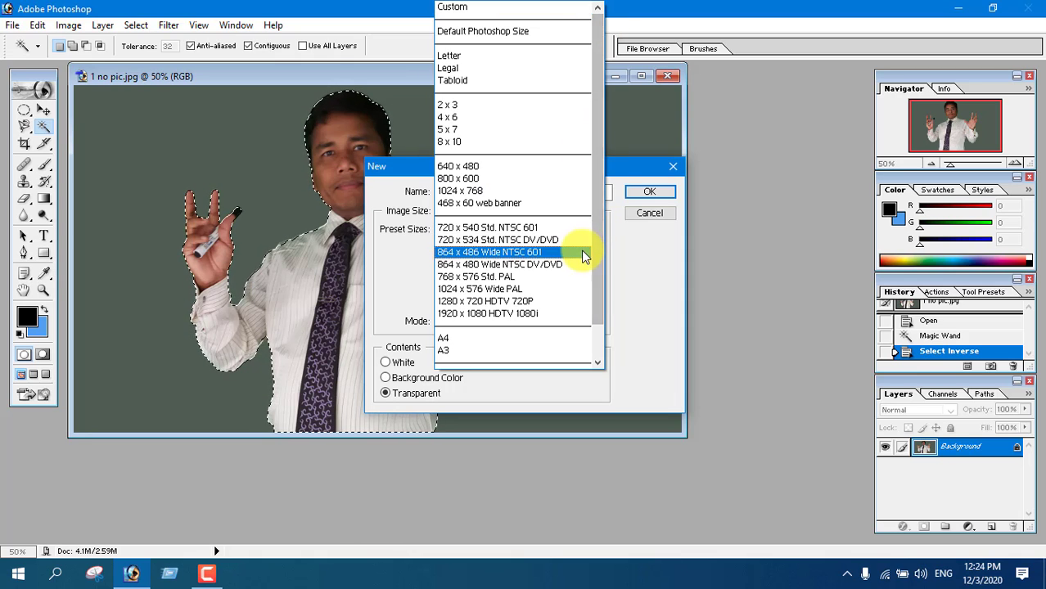
drag(596, 252, 605, 128)
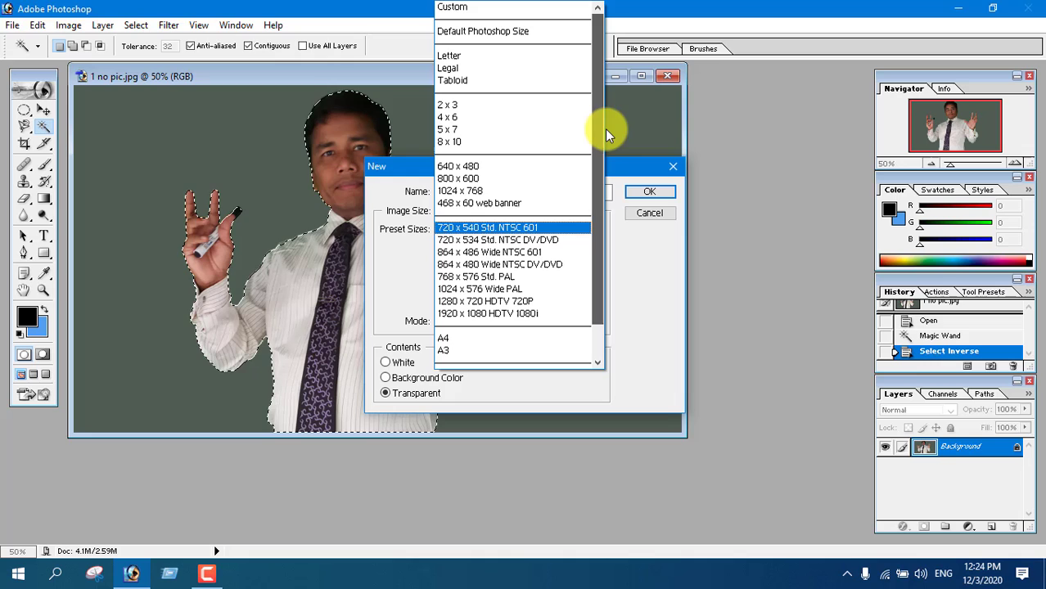
click(491, 7)
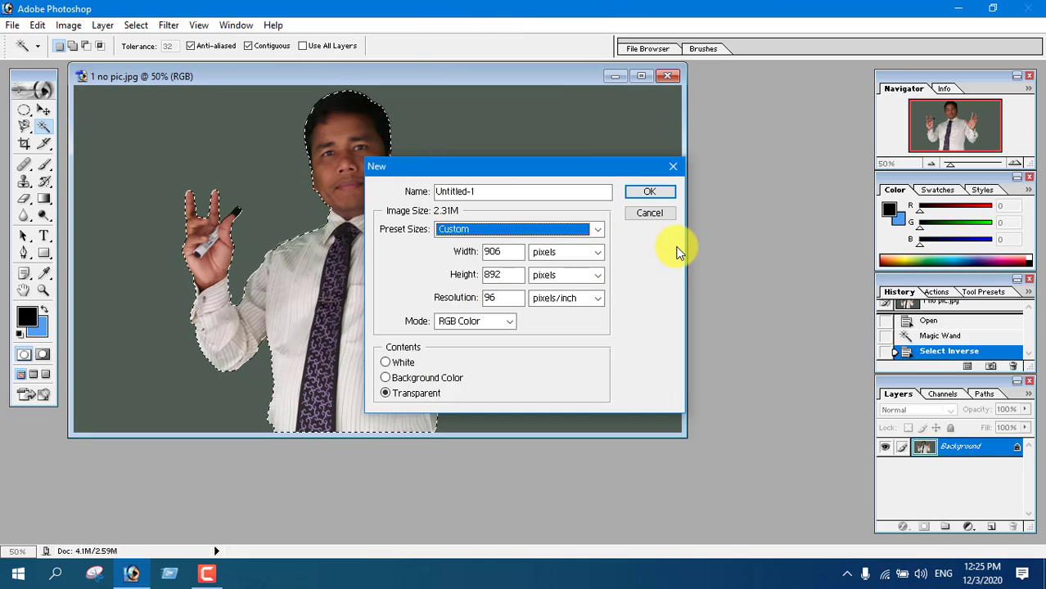
click(637, 194)
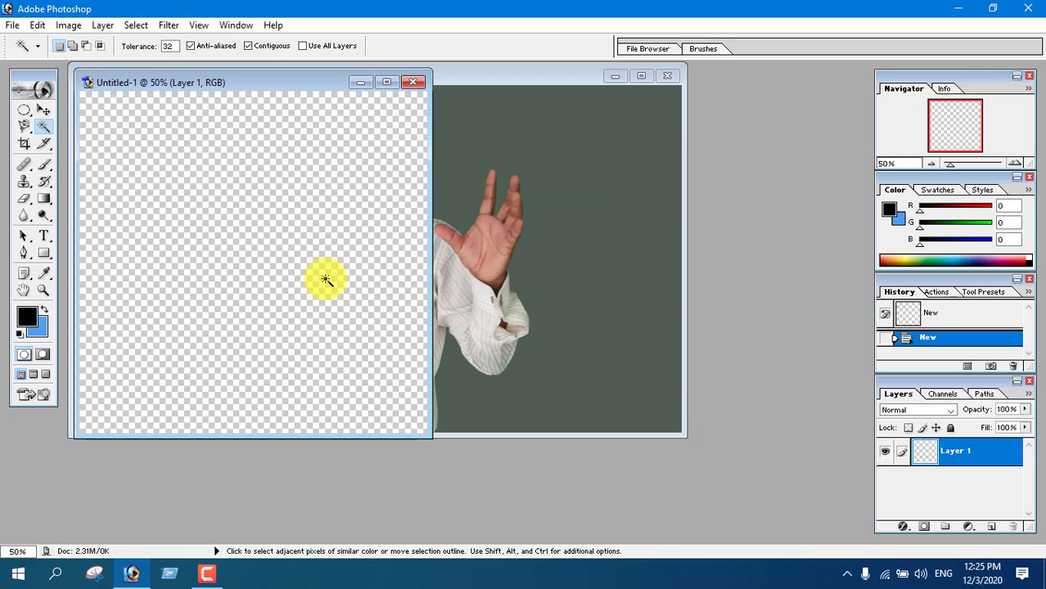
Step: Paste the copied man into the transparent document and move its window clear of the original photo
click(232, 216)
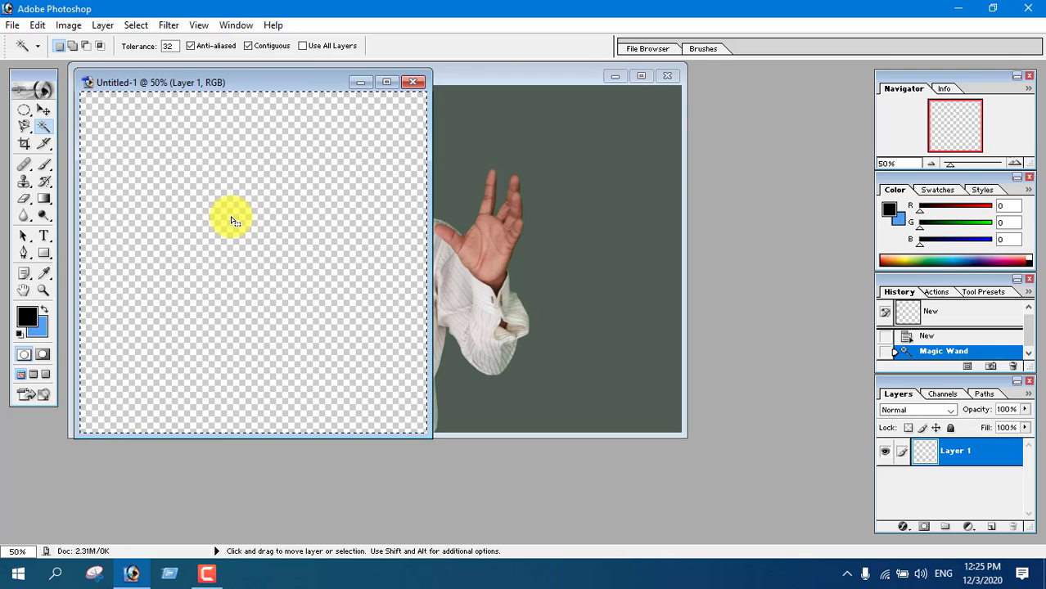
key(ctrl+v)
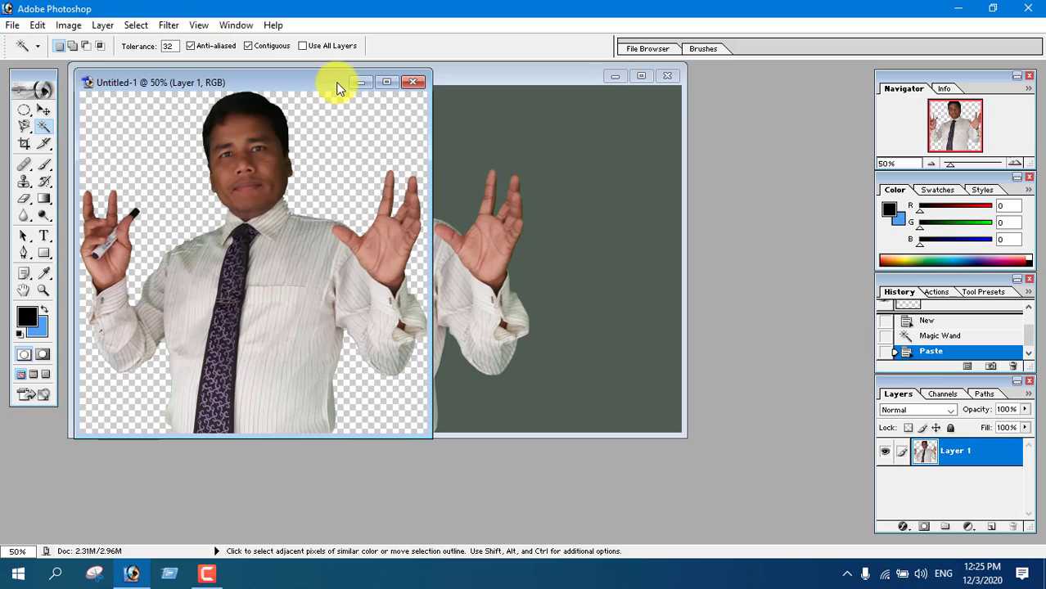
drag(307, 79, 457, 161)
drag(546, 196, 686, 110)
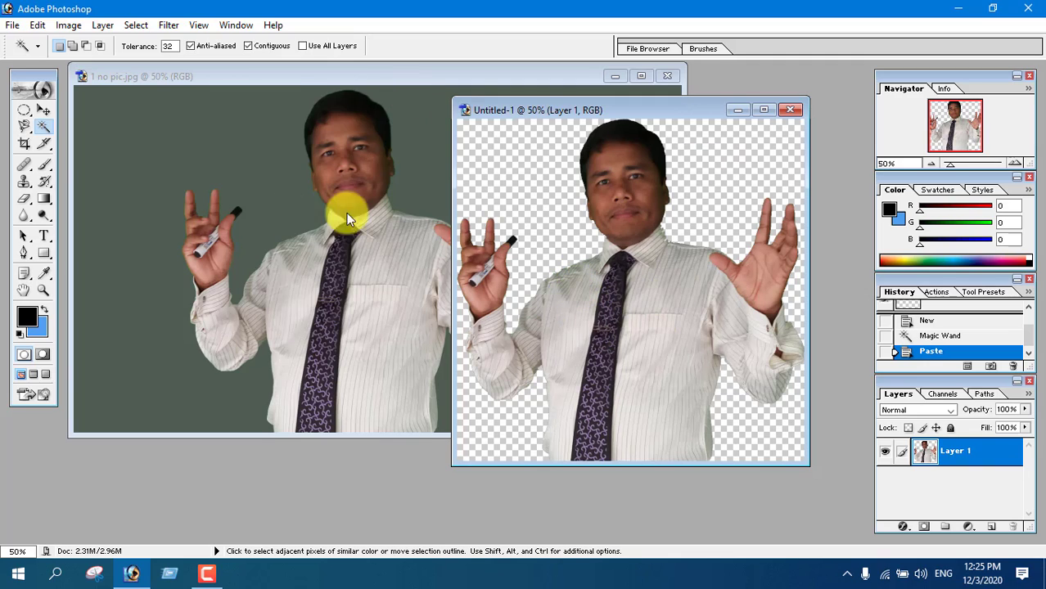
Step: Begin saving the cutout under a new file on the Desktop, entering the person's first name as the file name
click(12, 26)
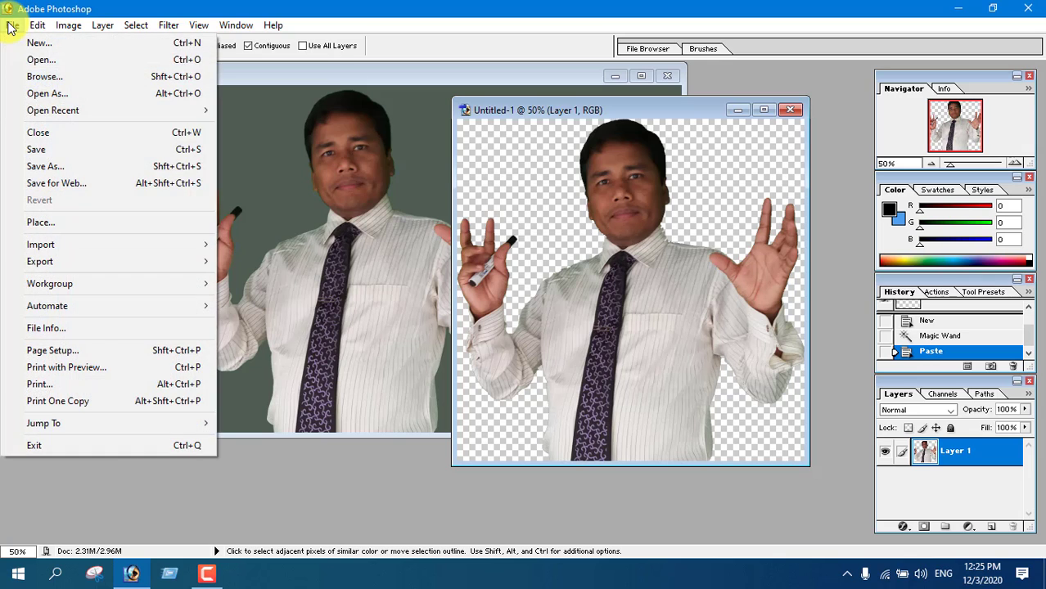
click(68, 166)
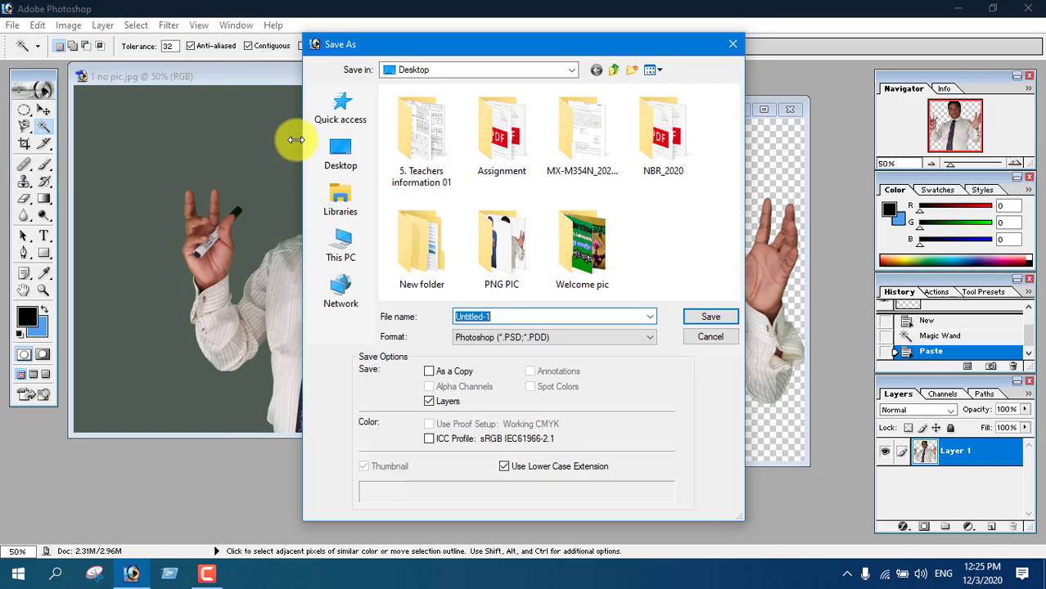
click(338, 156)
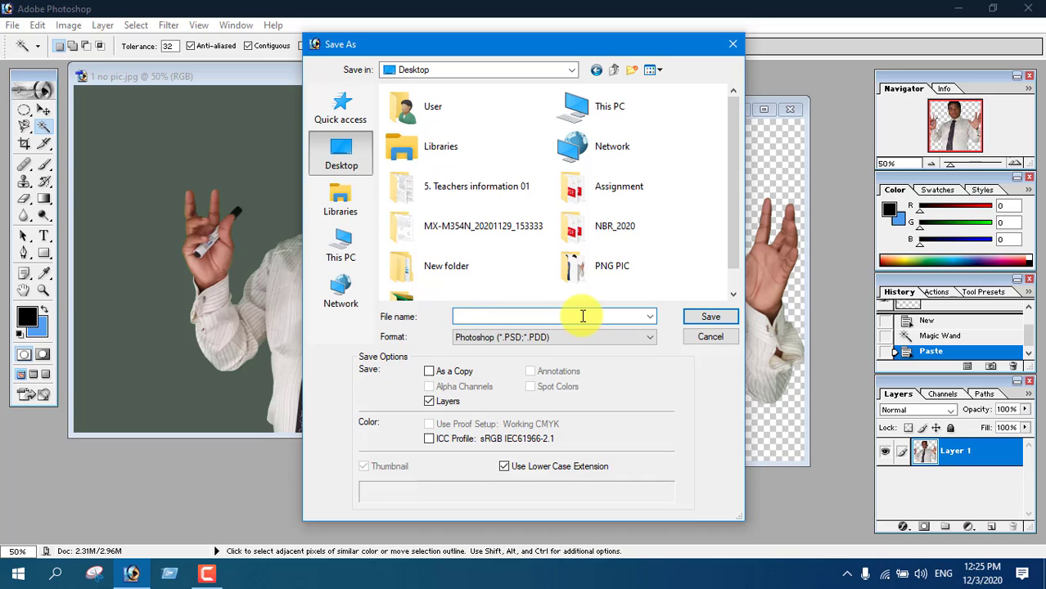
text(aa)
key(BackSpace)
key(BackSpace)
key(BackSpace)
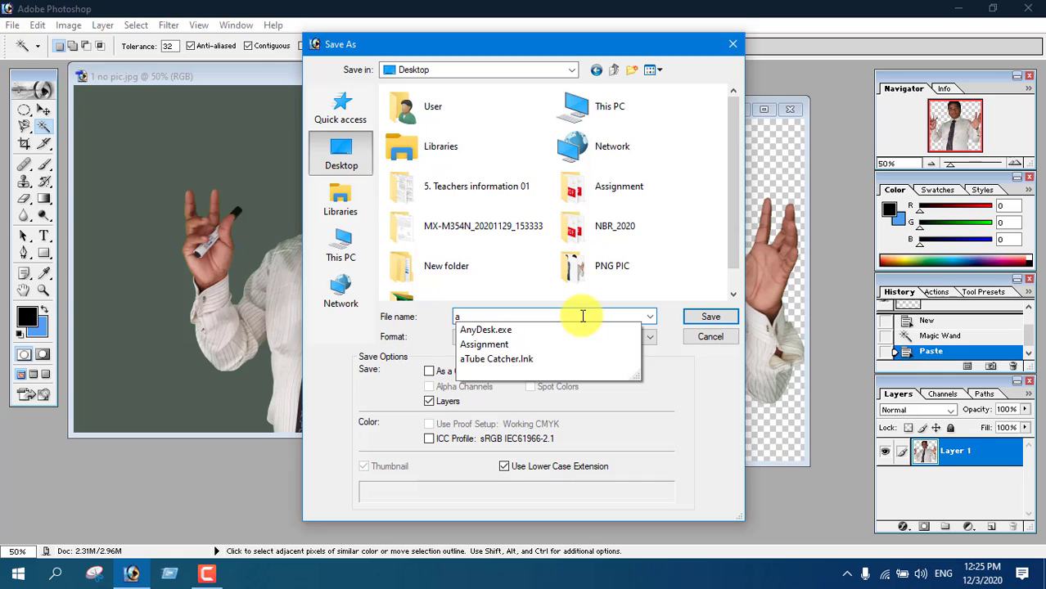
key(BackSpace)
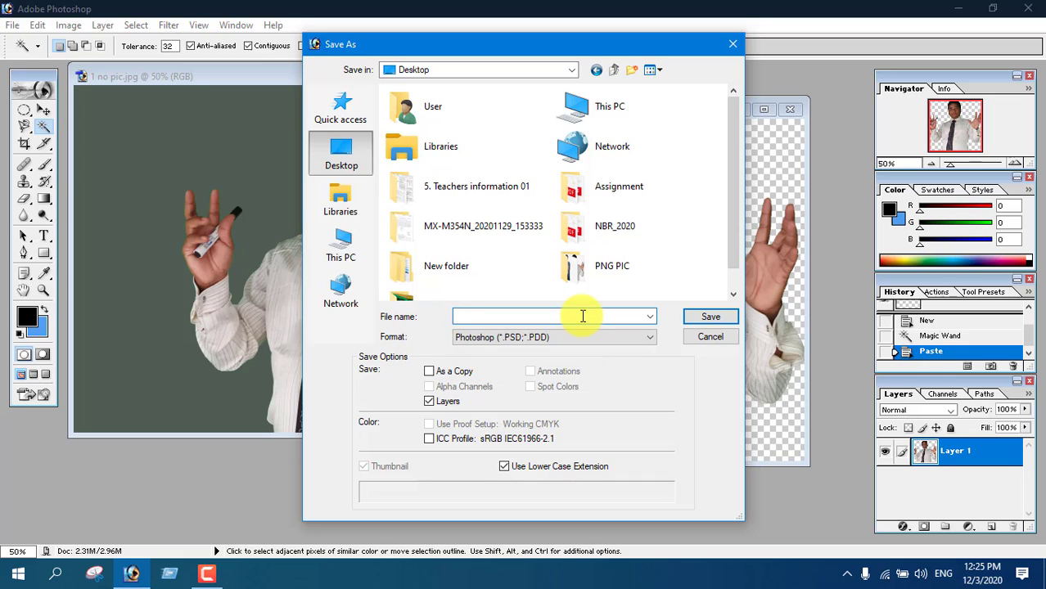
text(mukul)
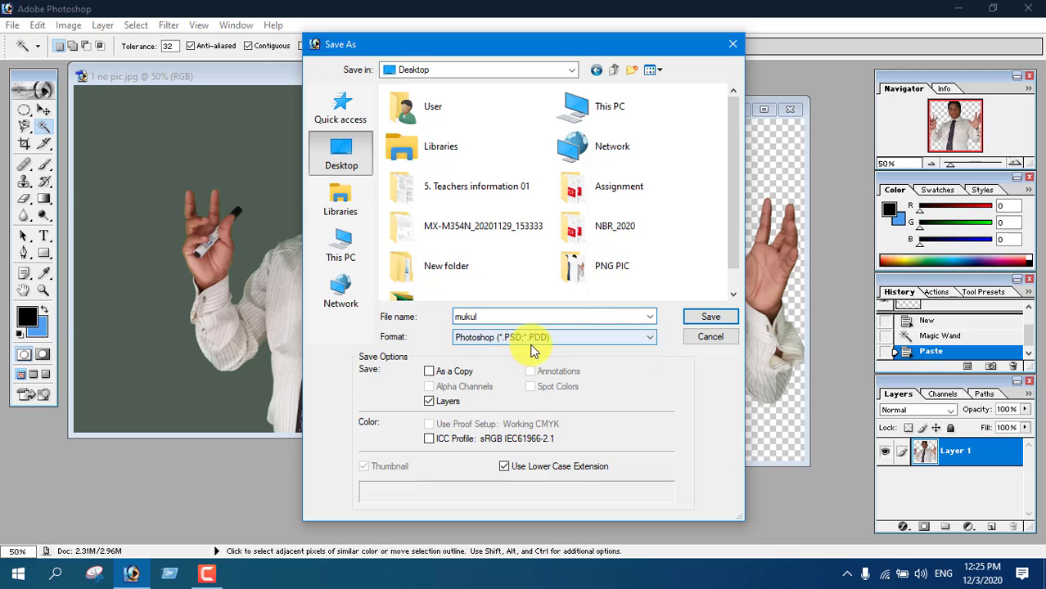
Step: Choose the PNG format and save the copy with Interlace set to None
click(648, 339)
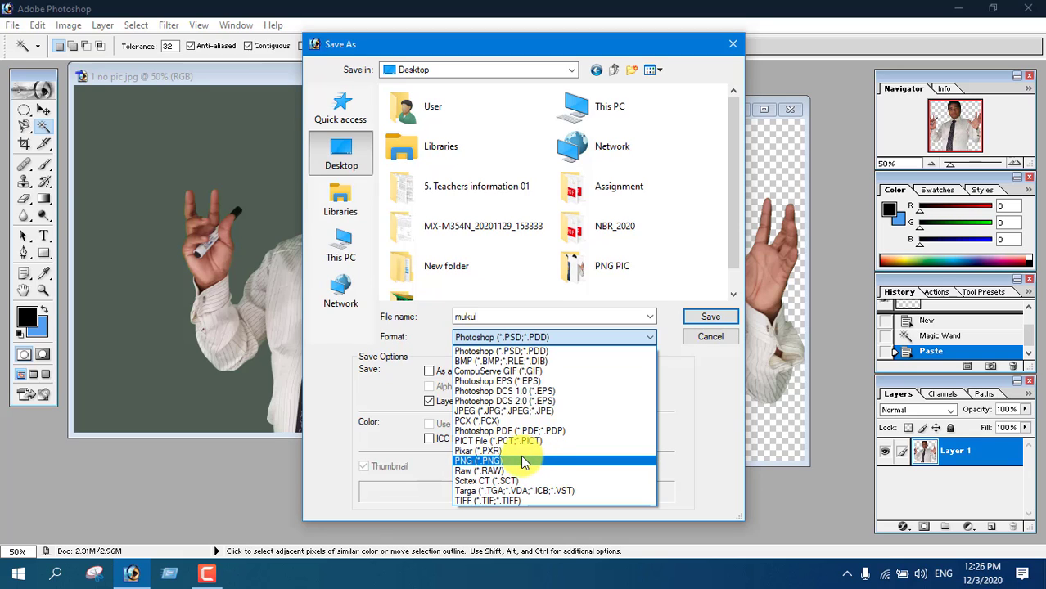
click(481, 461)
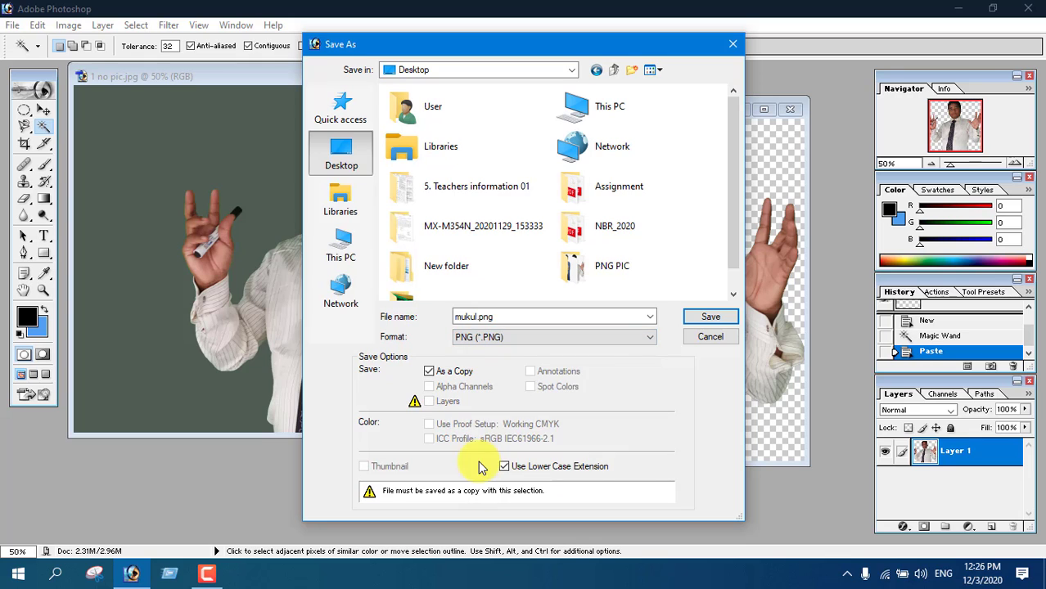
click(709, 321)
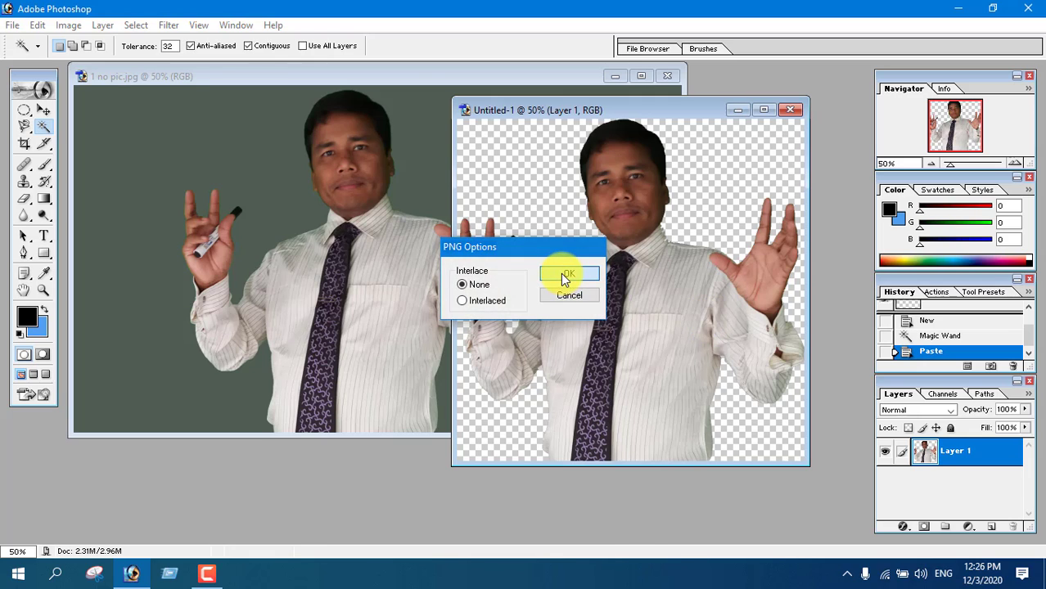
click(561, 276)
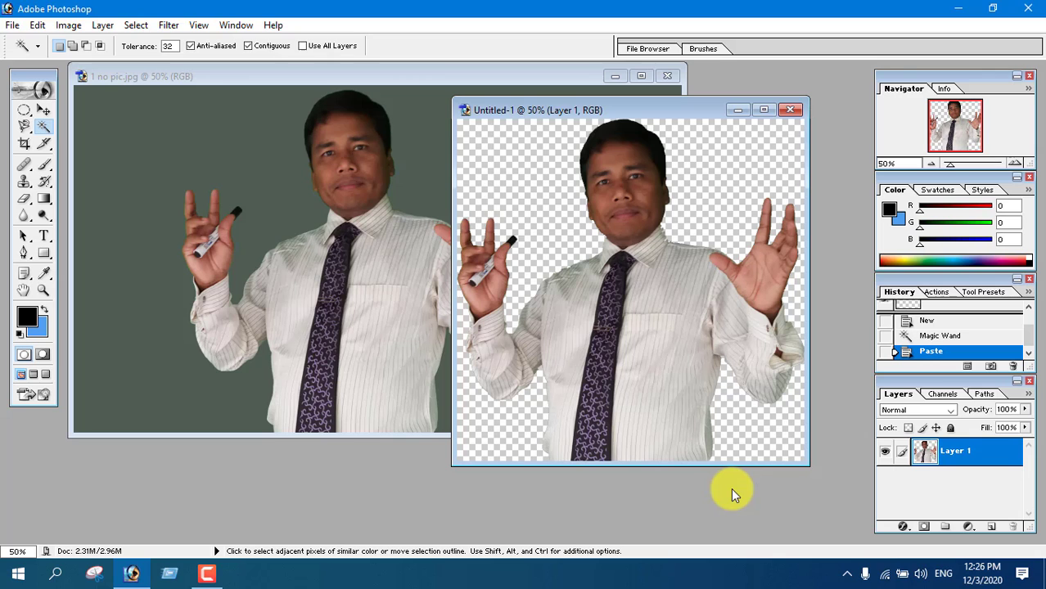
Step: View the saved PNG from the desktop in Windows Photo Viewer, close it, and switch back to Adobe Photoshop
click(966, 10)
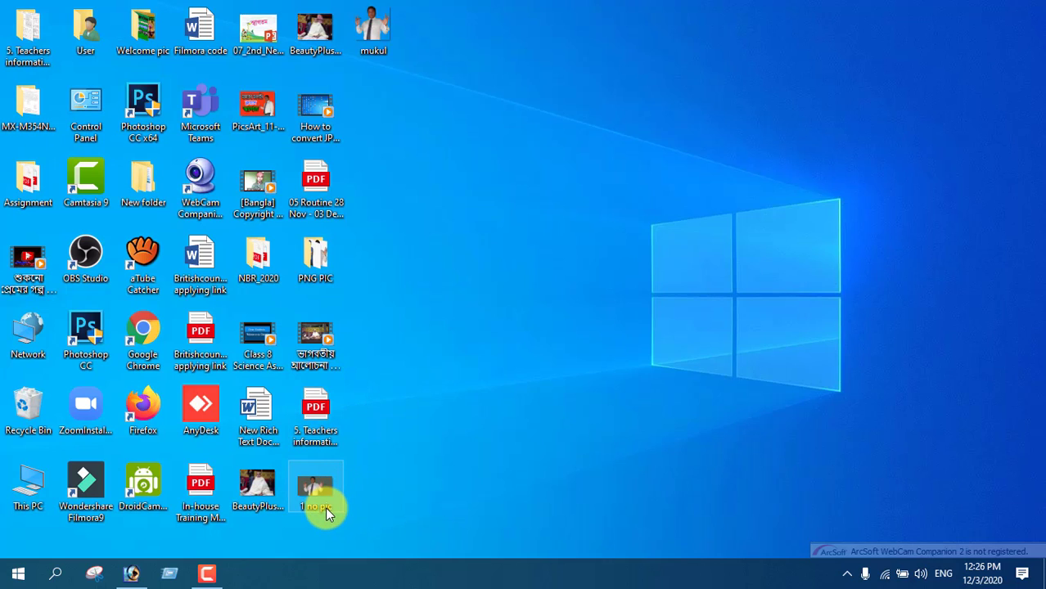
double_click(372, 51)
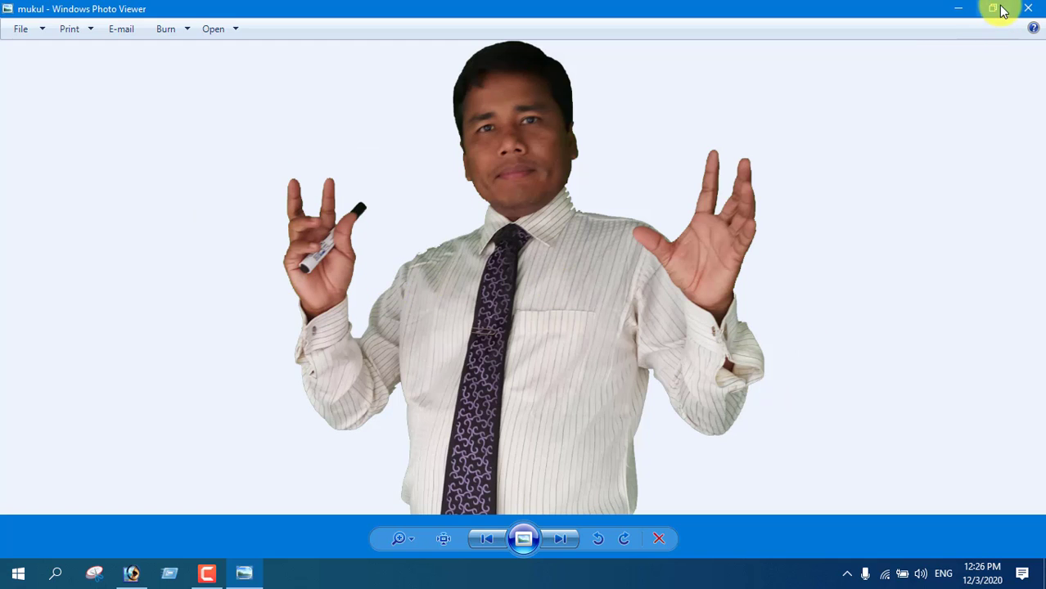
click(1026, 9)
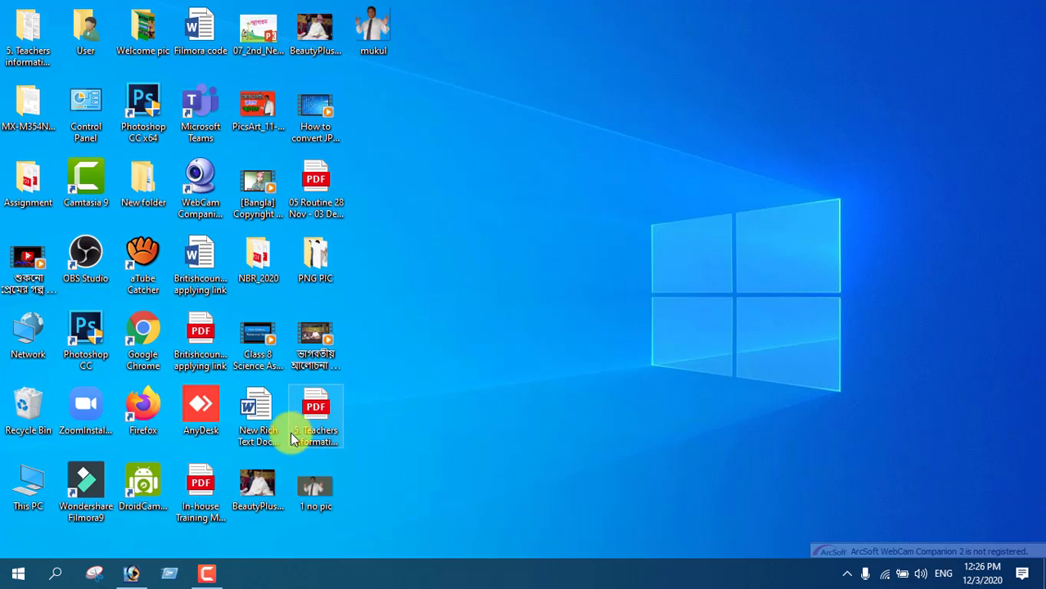
click(131, 573)
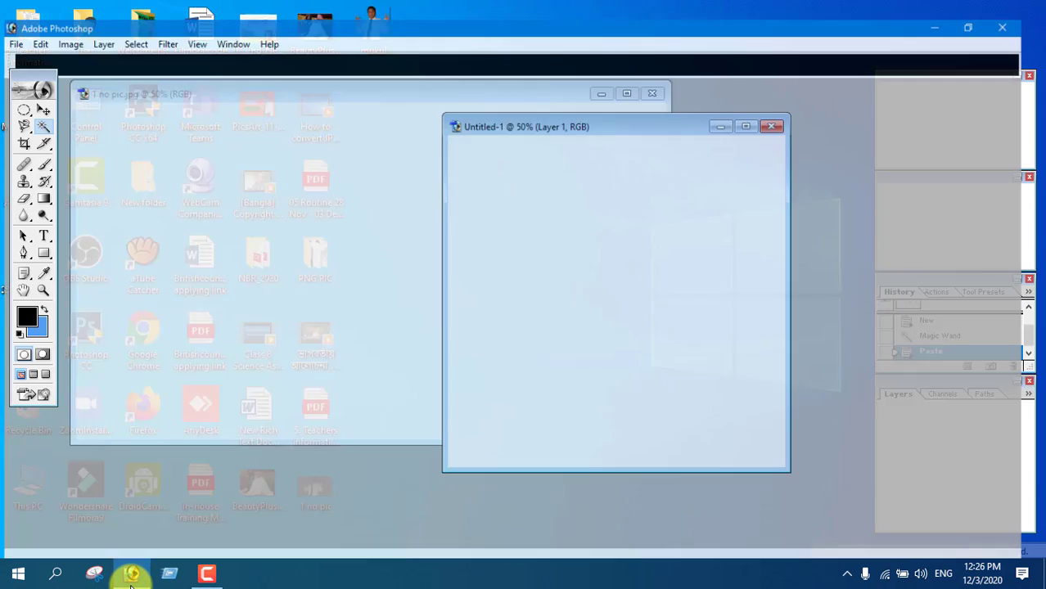